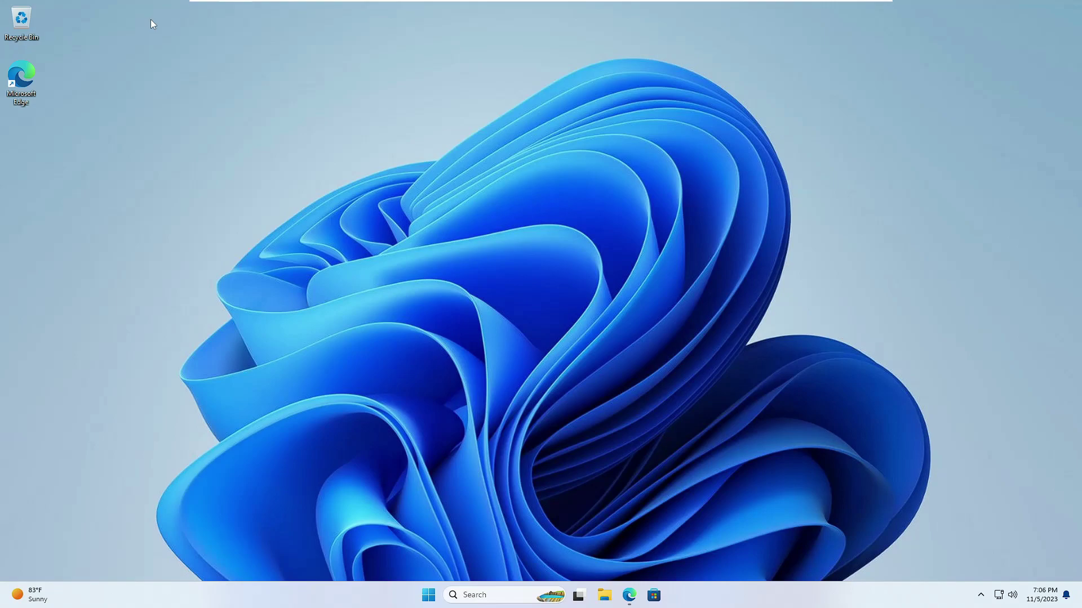
Select and copy the search query in Edge, then dismiss the search suggestions.
left_click(151, 19)
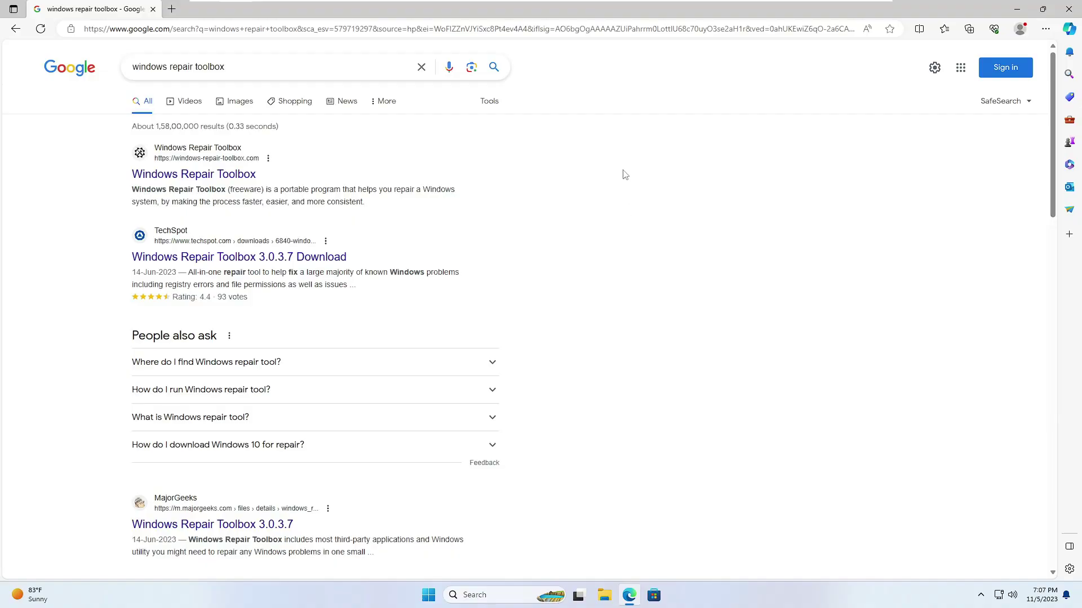
left_click_drag(227, 67, 120, 71)
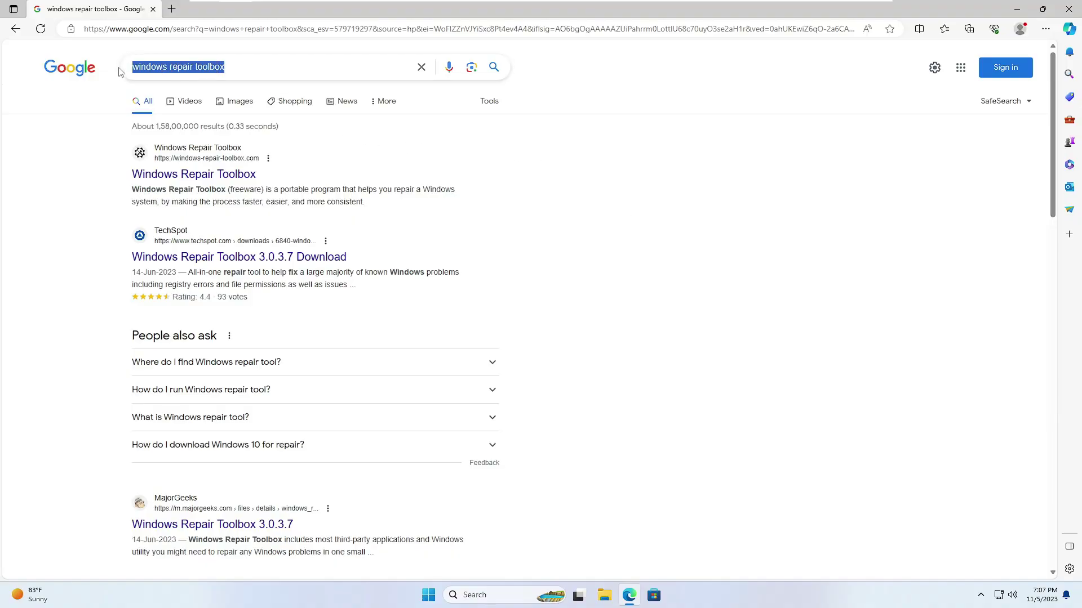
key("ctrl+c")
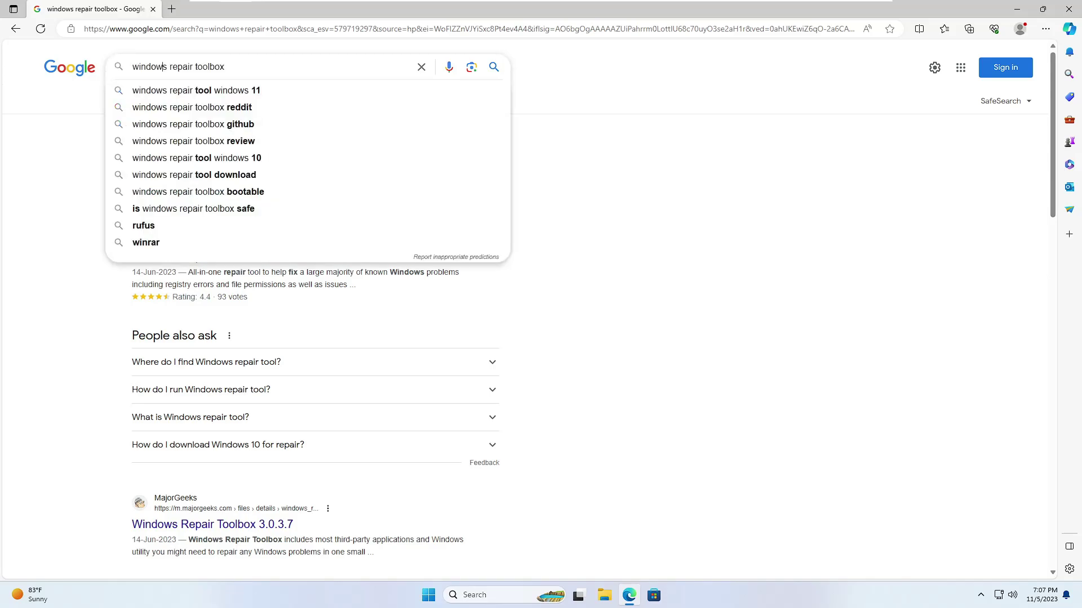
left_click(555, 169)
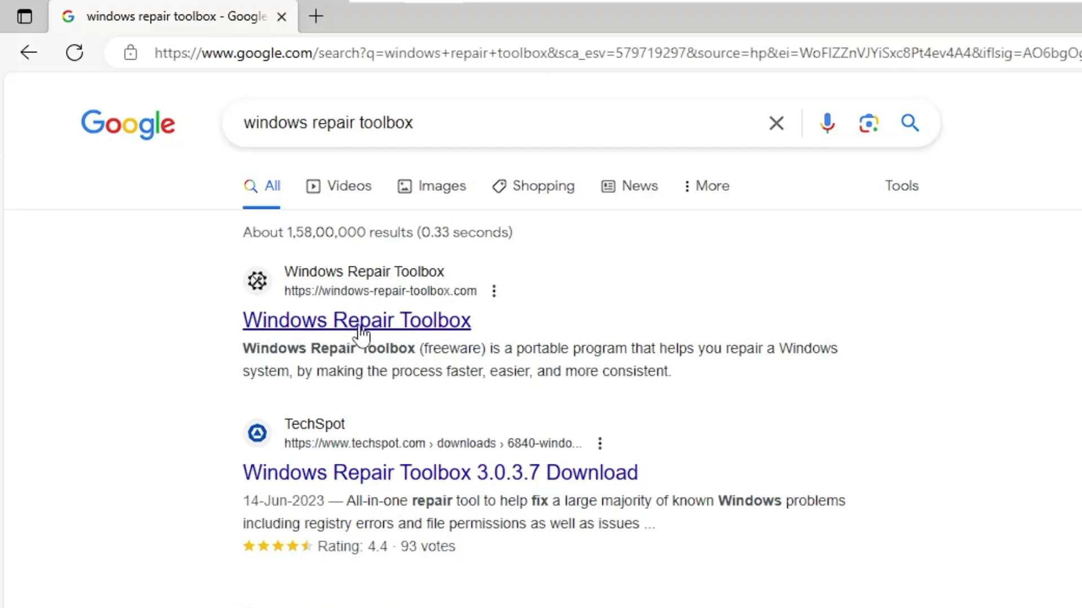
Download Windows_Repair_Toolbox.zip from windows-repair-toolbox.com and close the ad vignette.
left_click(372, 331)
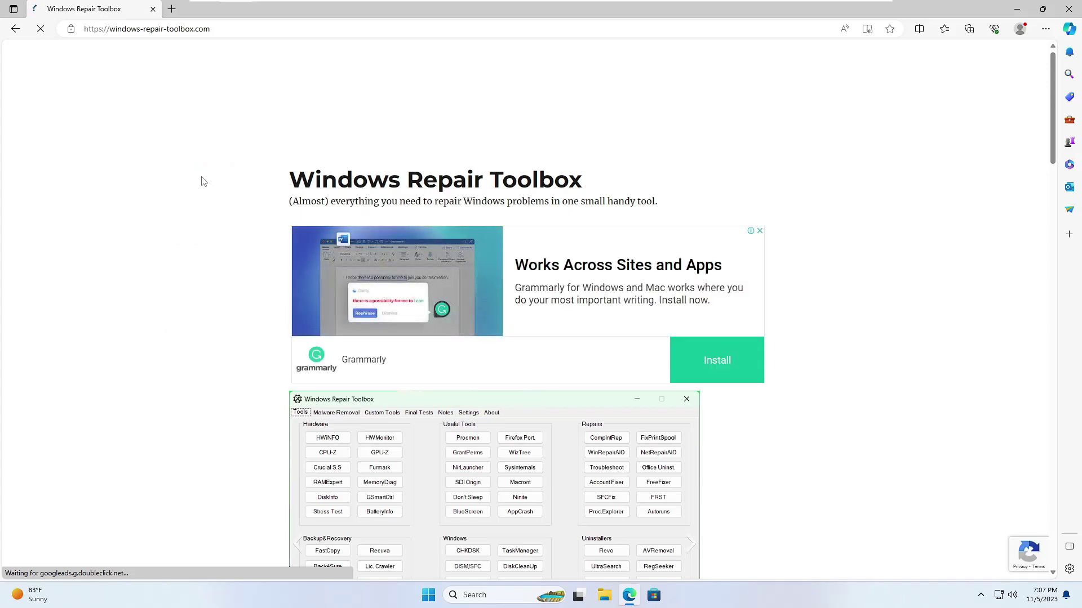
scroll(253, 196, "down", 20)
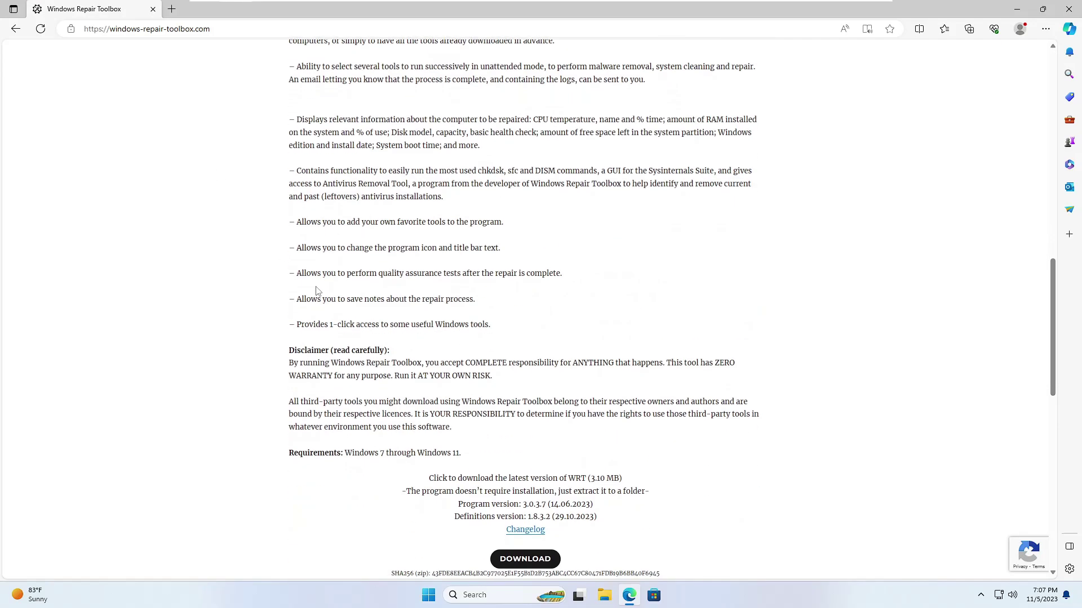
scroll(318, 291, "down", 1)
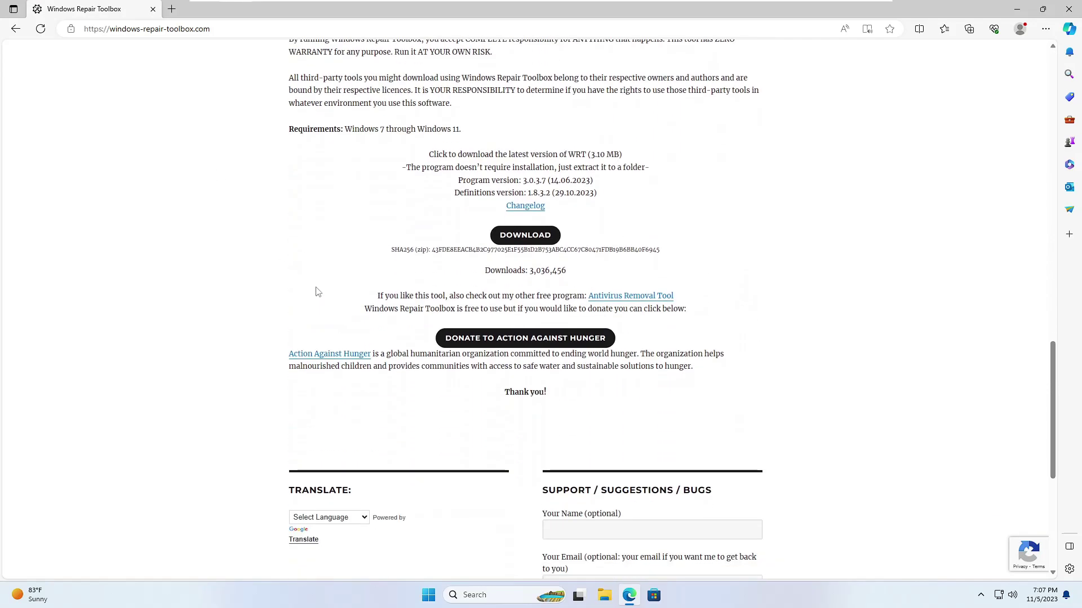
left_click(530, 240)
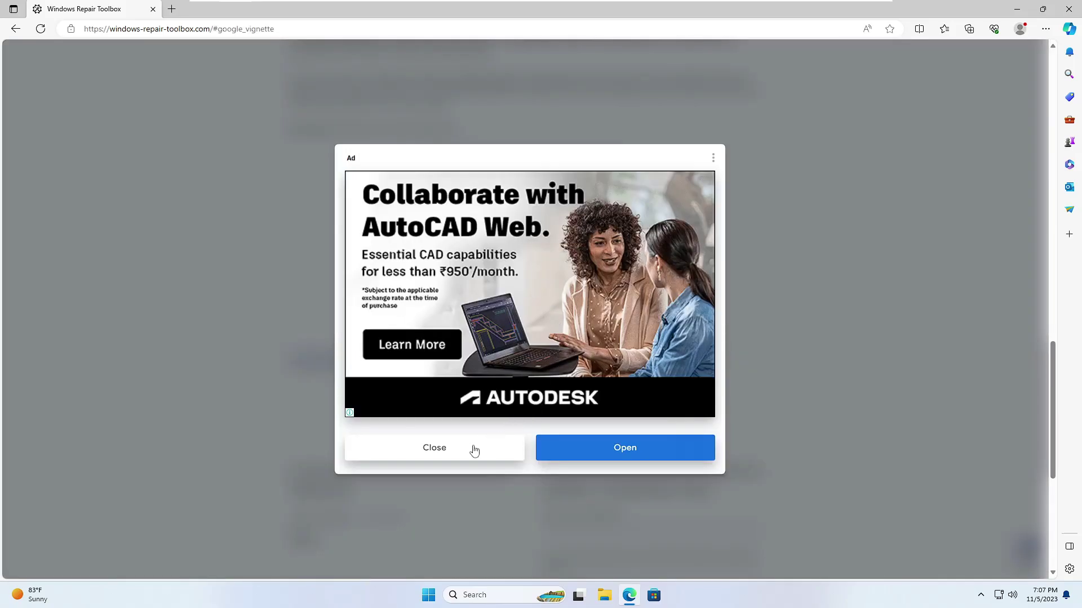
left_click(474, 451)
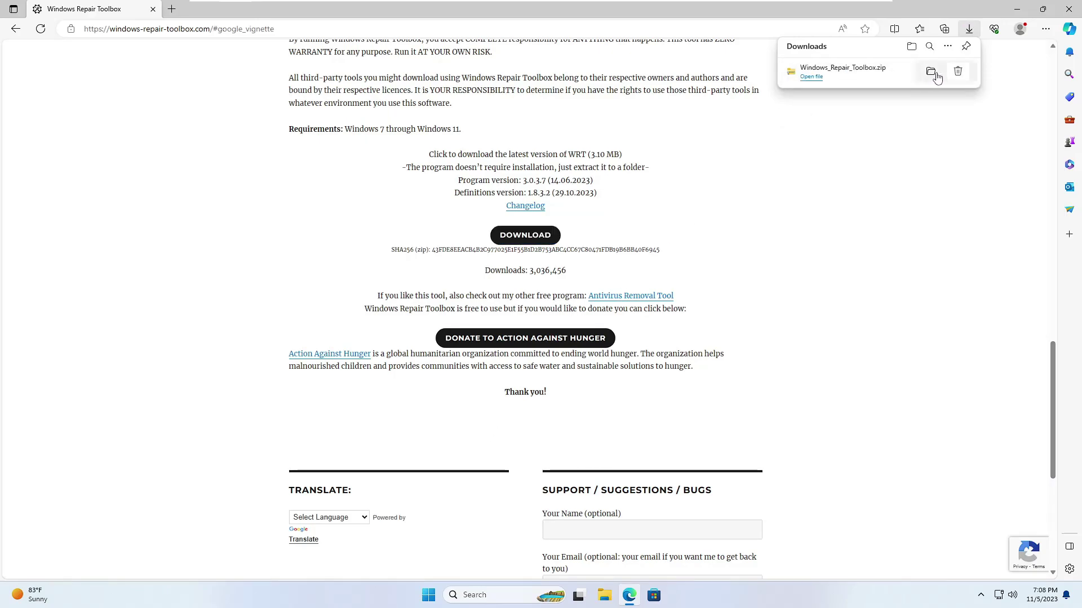
Show the downloaded zip in its folder and extract all its contents.
left_click(933, 75)
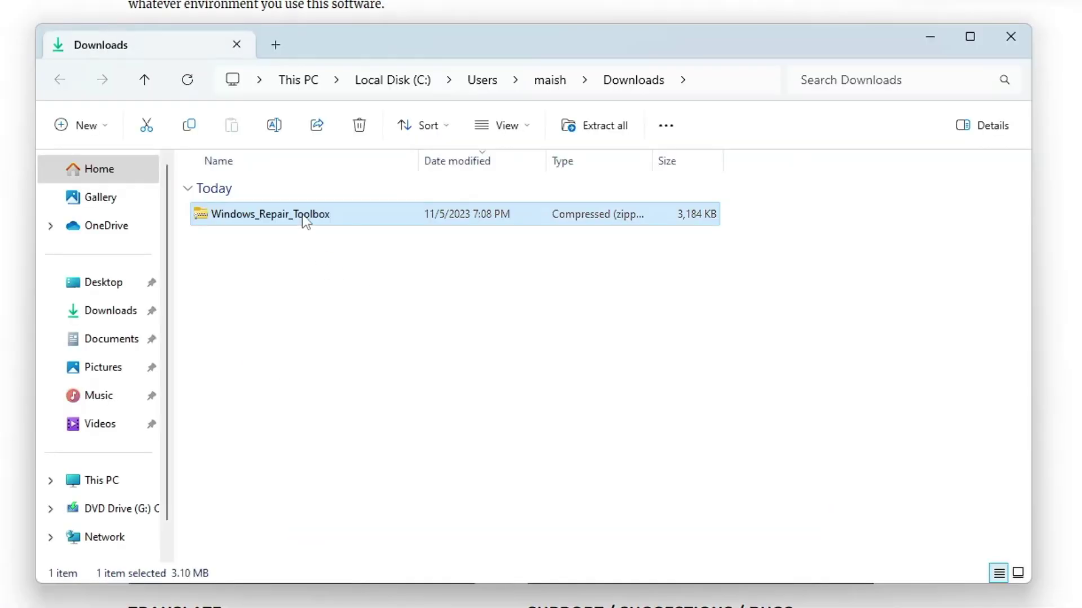
right_click(303, 217)
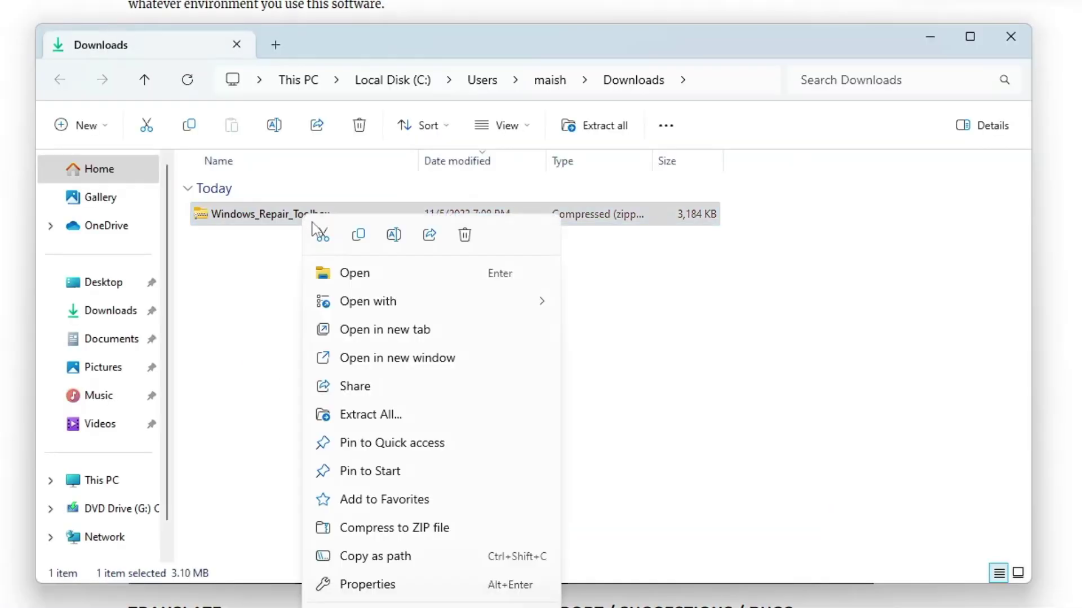
left_click(386, 413)
left_click(685, 478)
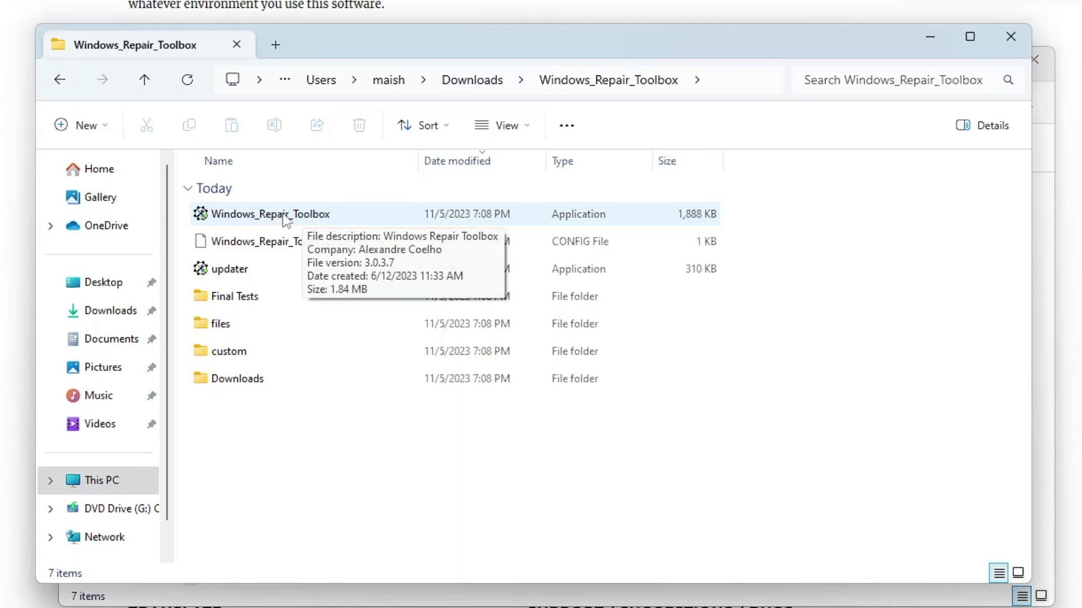
Run Windows_Repair_Toolbox.exe, allow it to make changes, and accept the licence agreement.
left_click(307, 218)
double_click(306, 218)
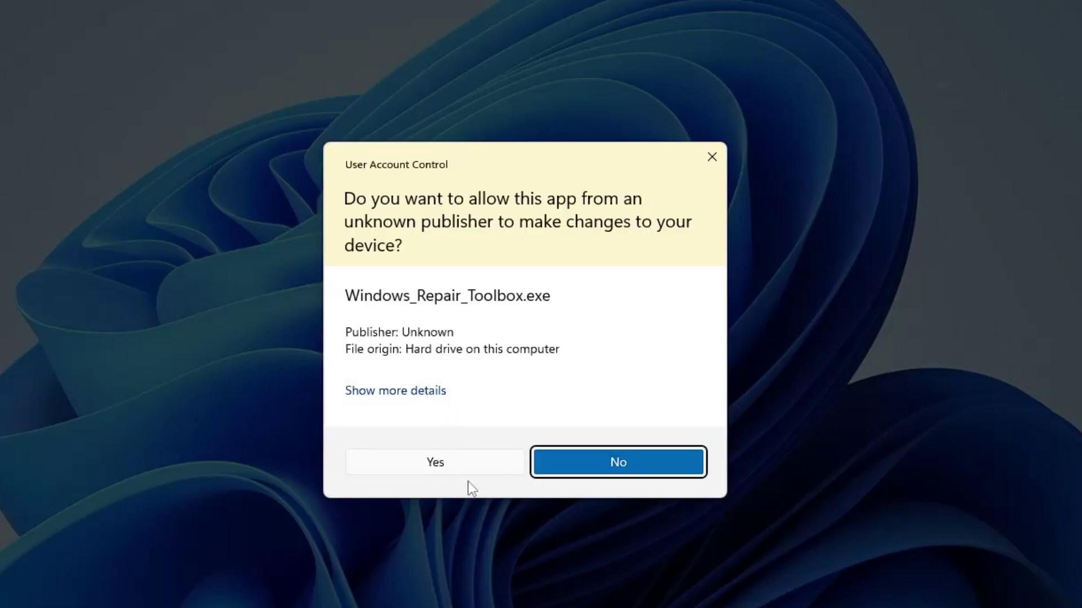
left_click(467, 478)
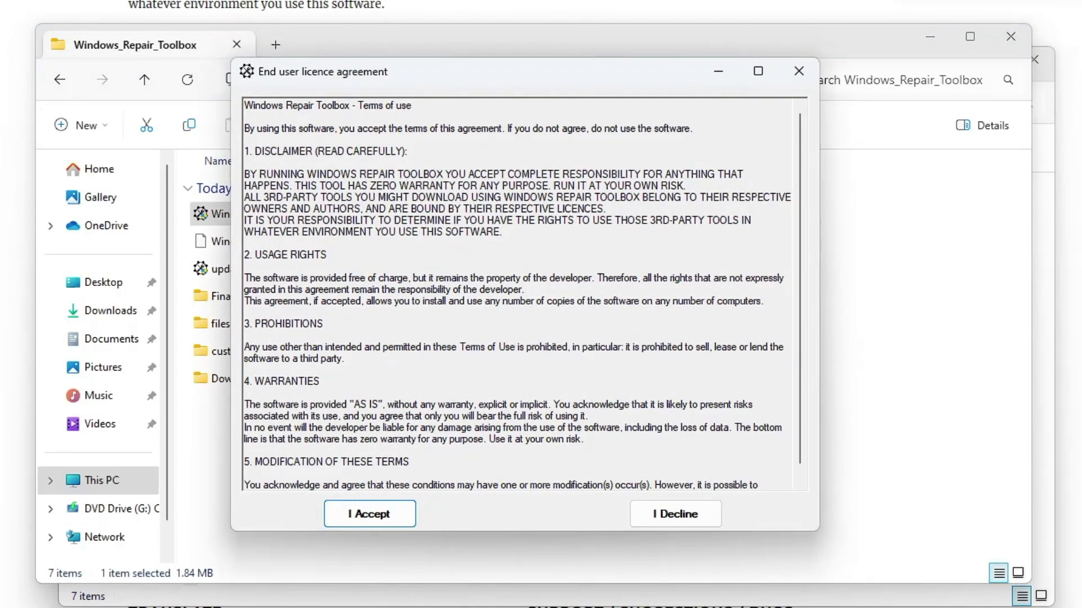
left_click(404, 512)
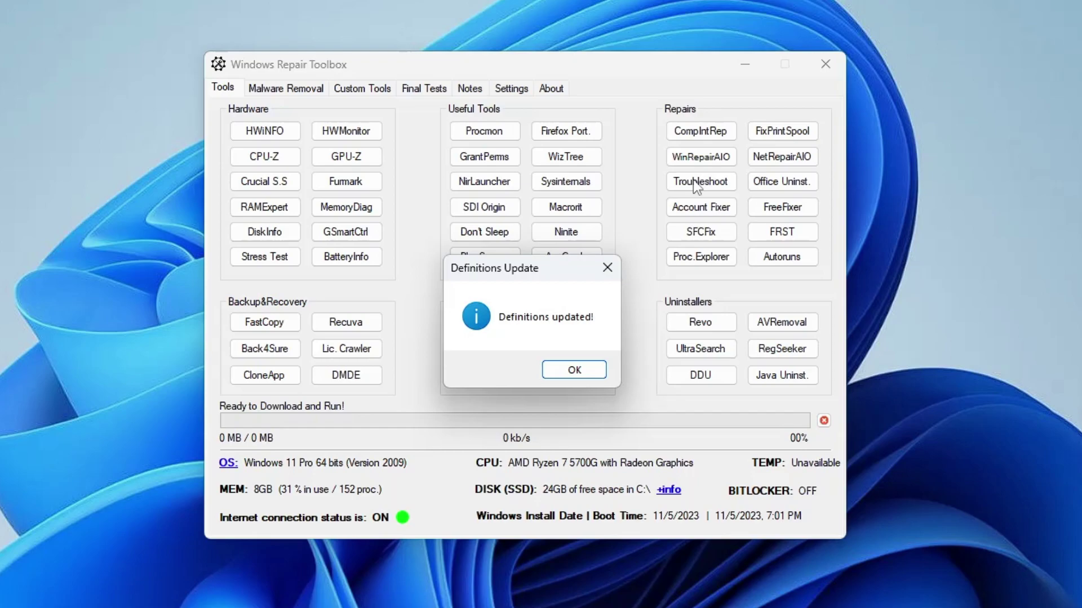
Dismiss the Definitions updated message and move the toolbox window slightly down and right.
key("Return")
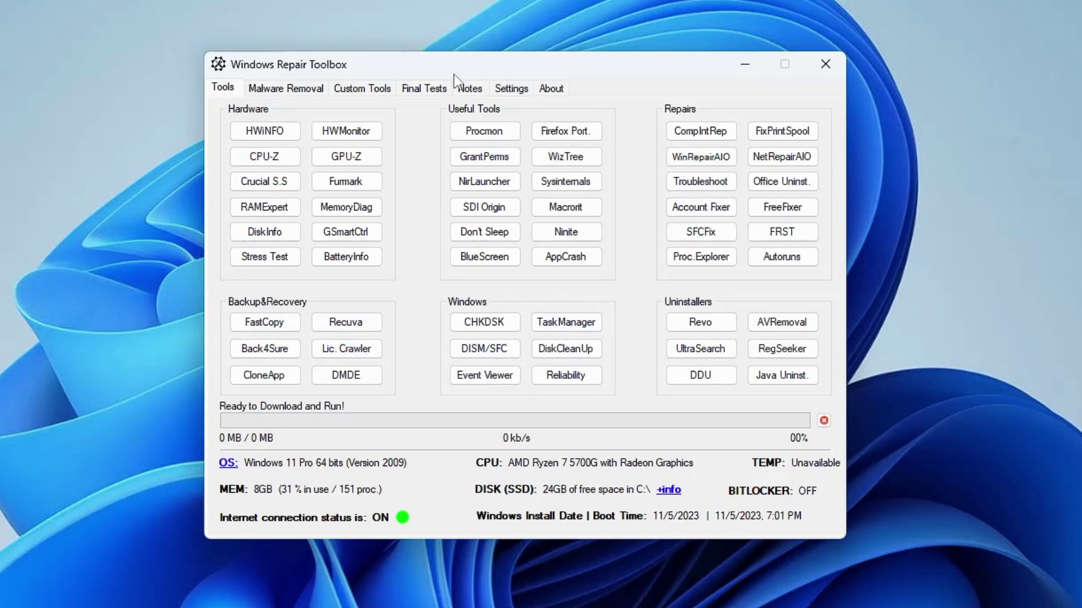
left_click_drag(455, 74, 530, 47)
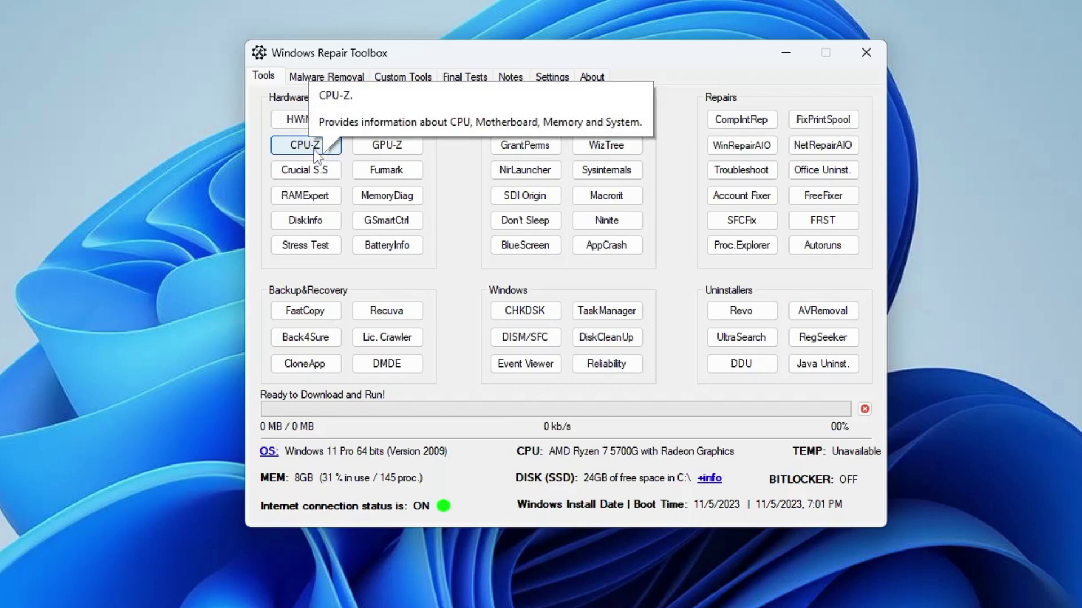
Launch CPU-Z and look through its Mainboard, Memory and SPD pages.
left_click(315, 147)
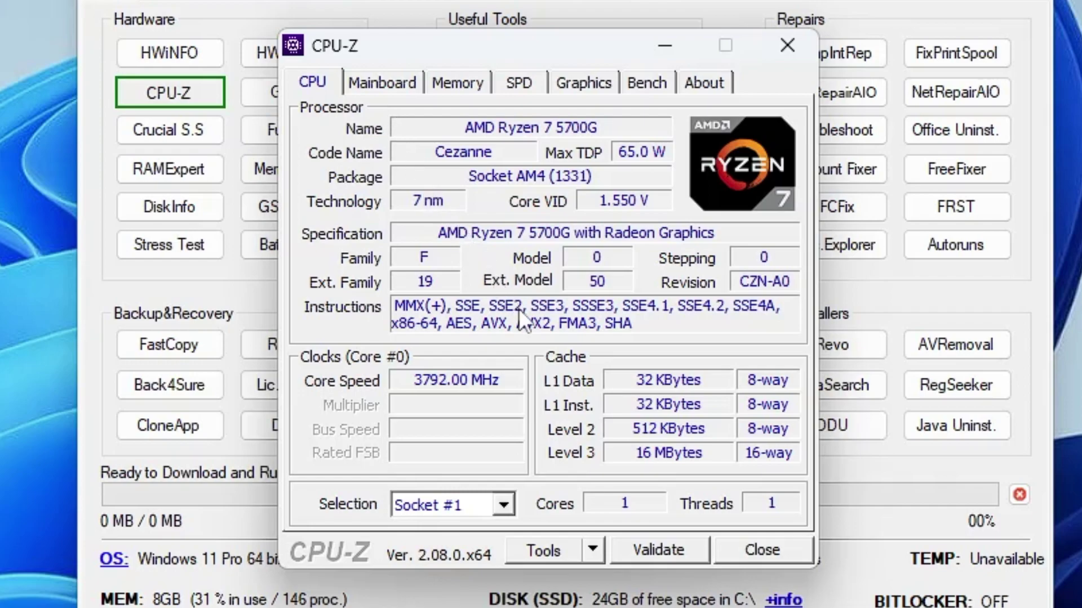
left_click(407, 86)
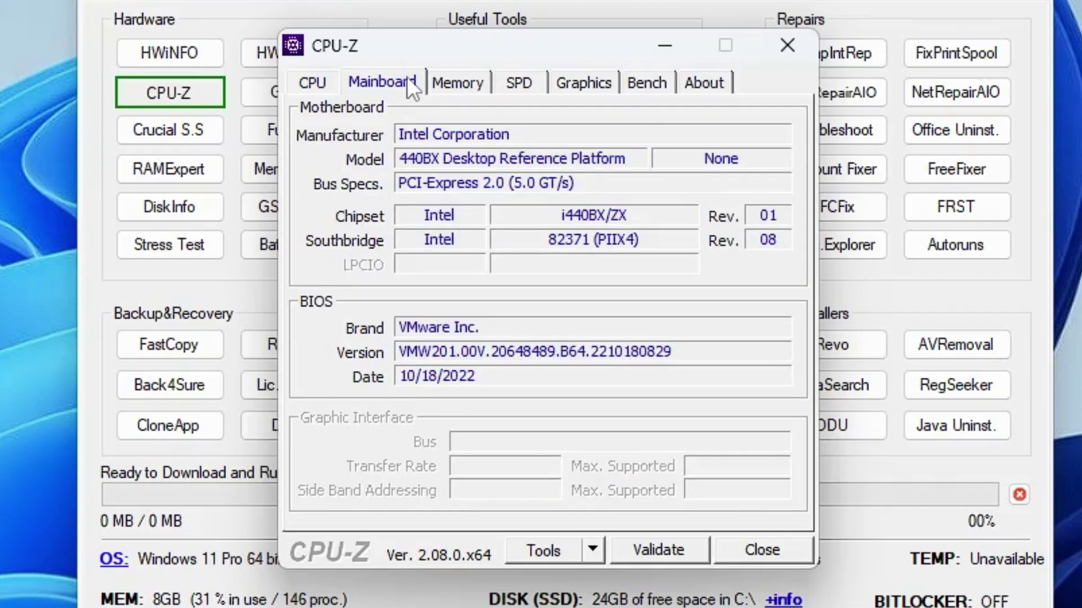
left_click(458, 90)
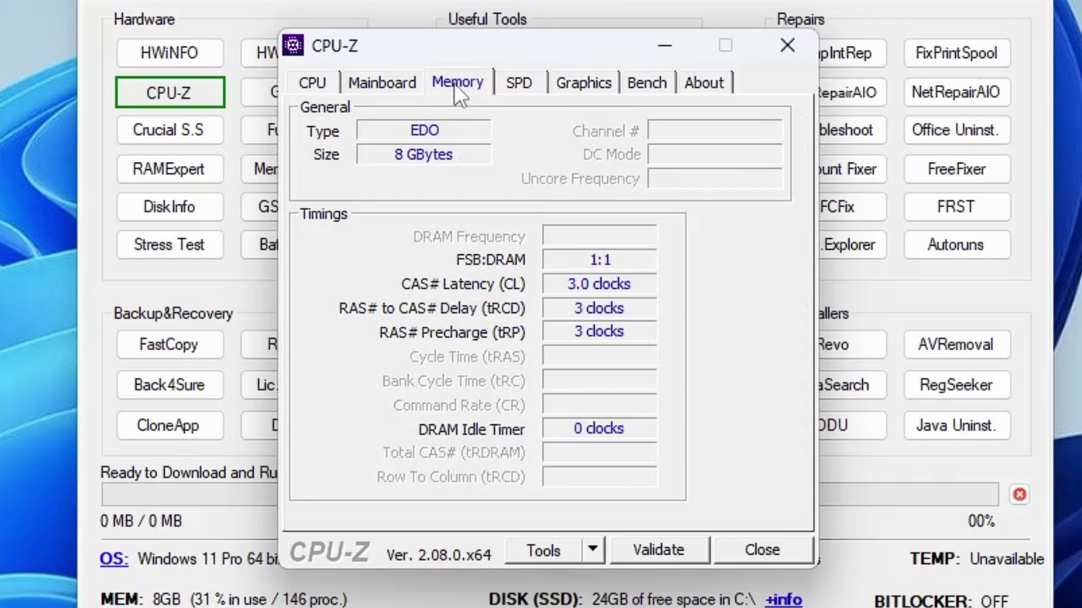
left_click(522, 87)
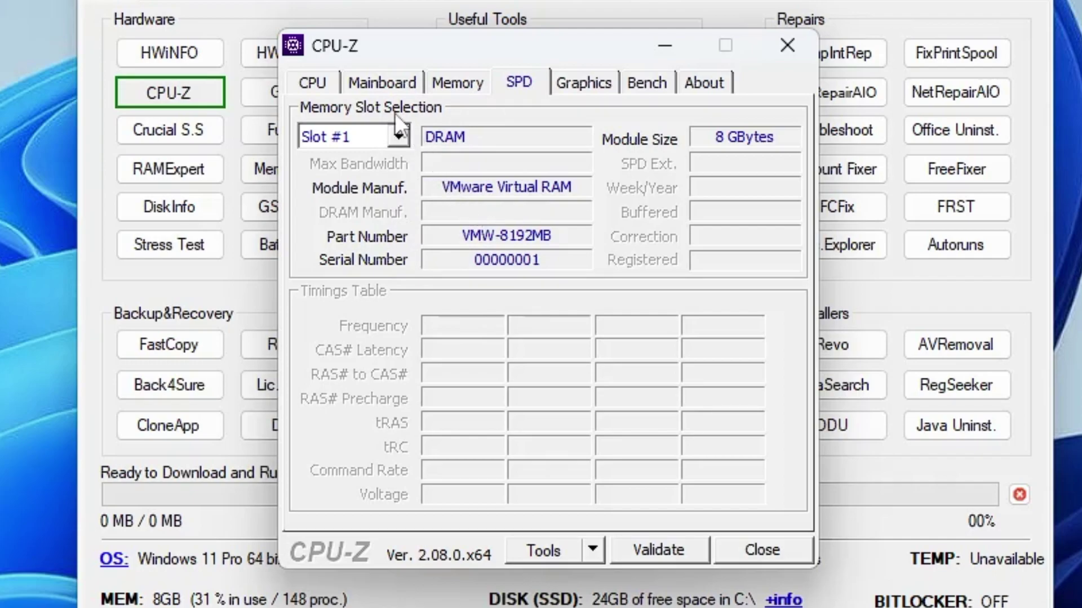
Show SPD details for memory Slot #2, then view the Graphics page.
left_click(403, 136)
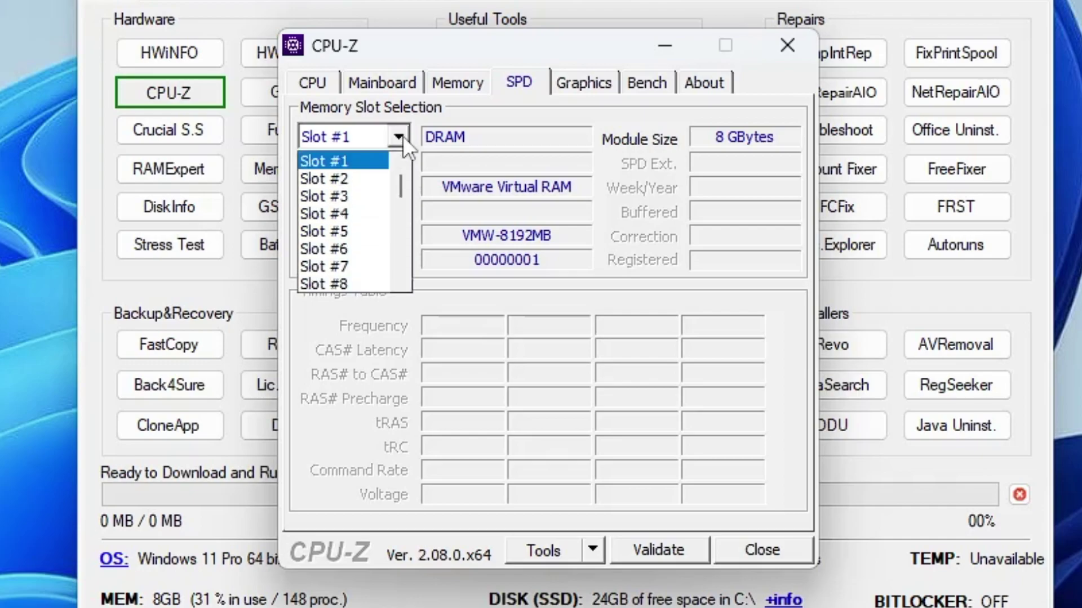
left_click(407, 131)
left_click(407, 132)
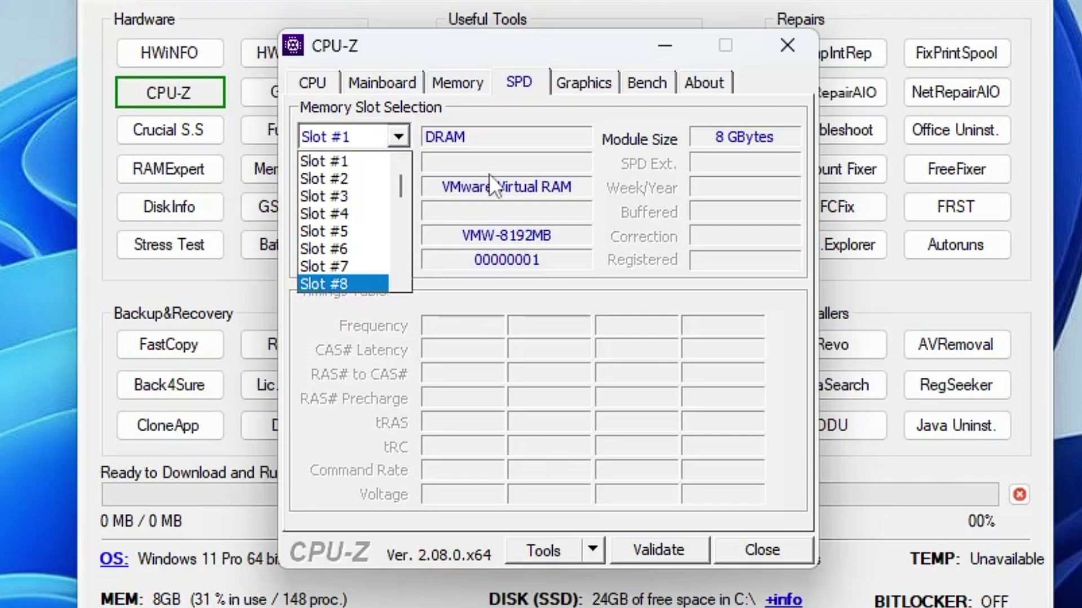
left_click(335, 172)
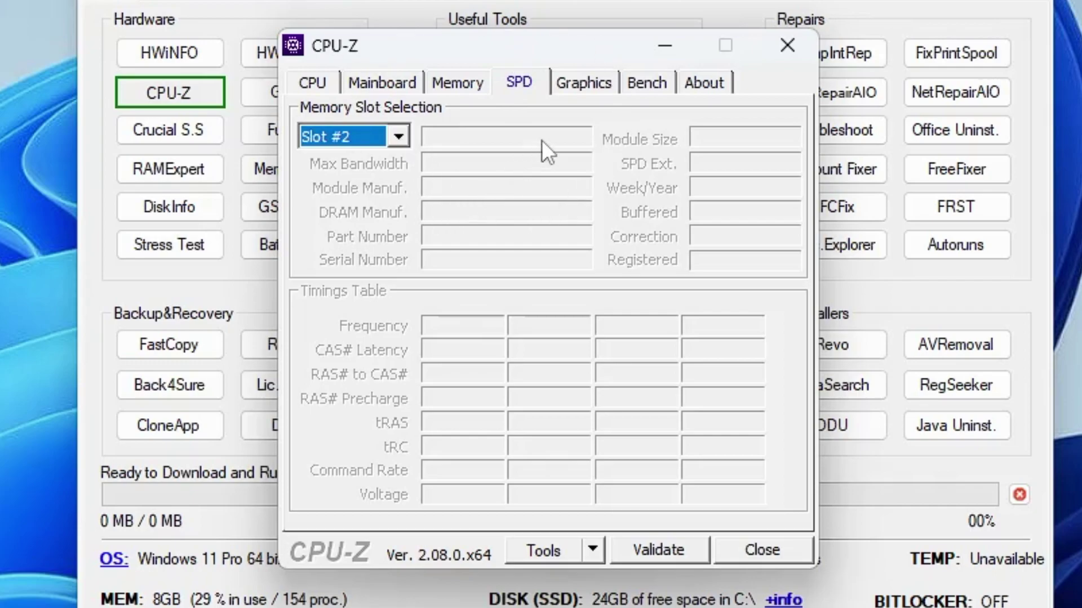
left_click(584, 83)
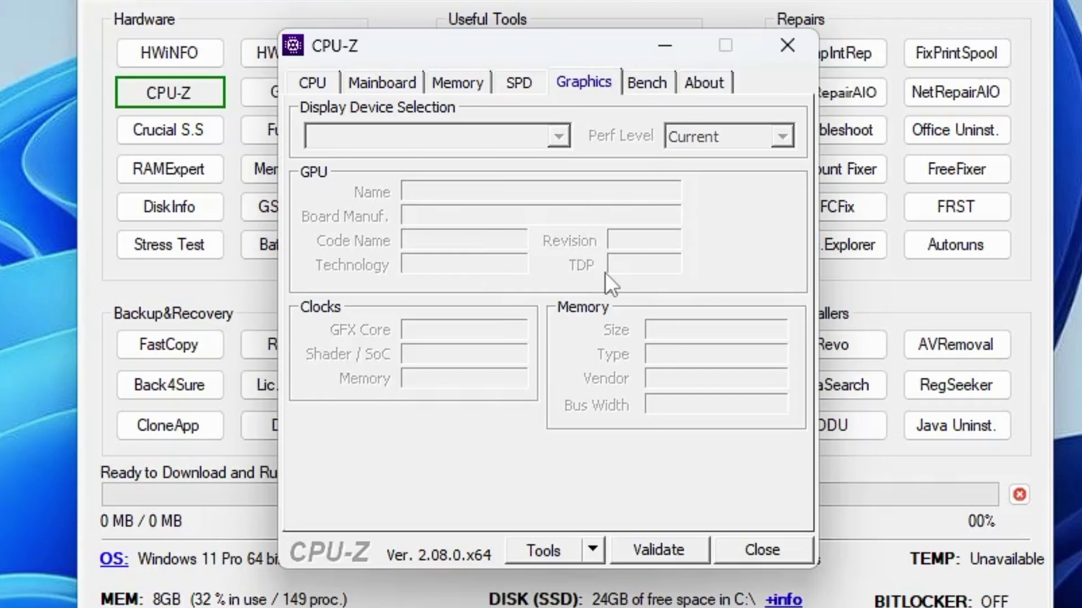
Close CPU-Z, start Windows Memory Diagnostic and cancel it, then launch BatteryInfo.
left_click(786, 45)
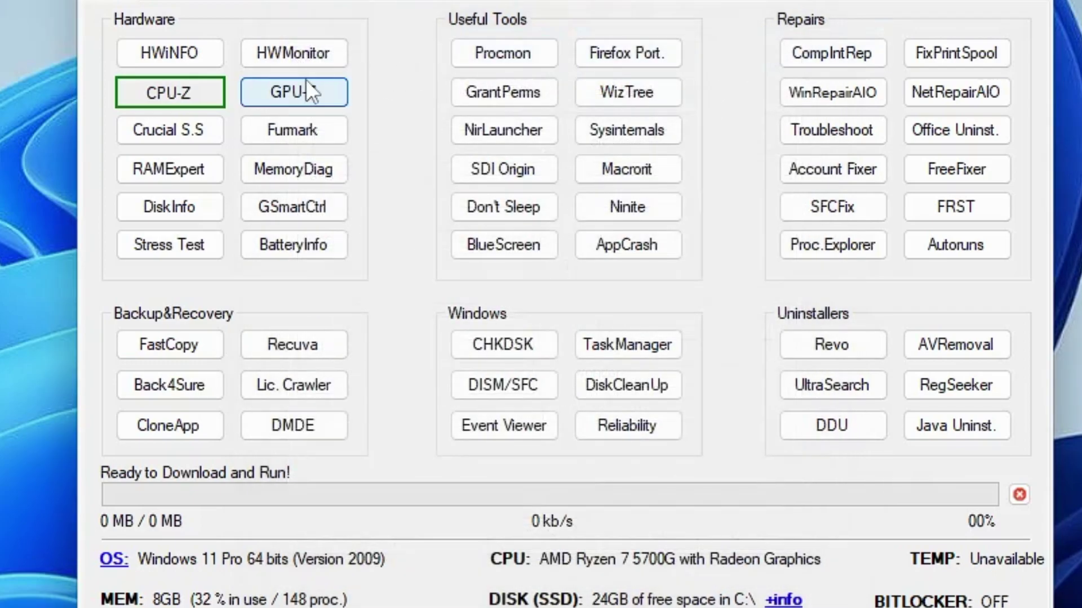
left_click(300, 170)
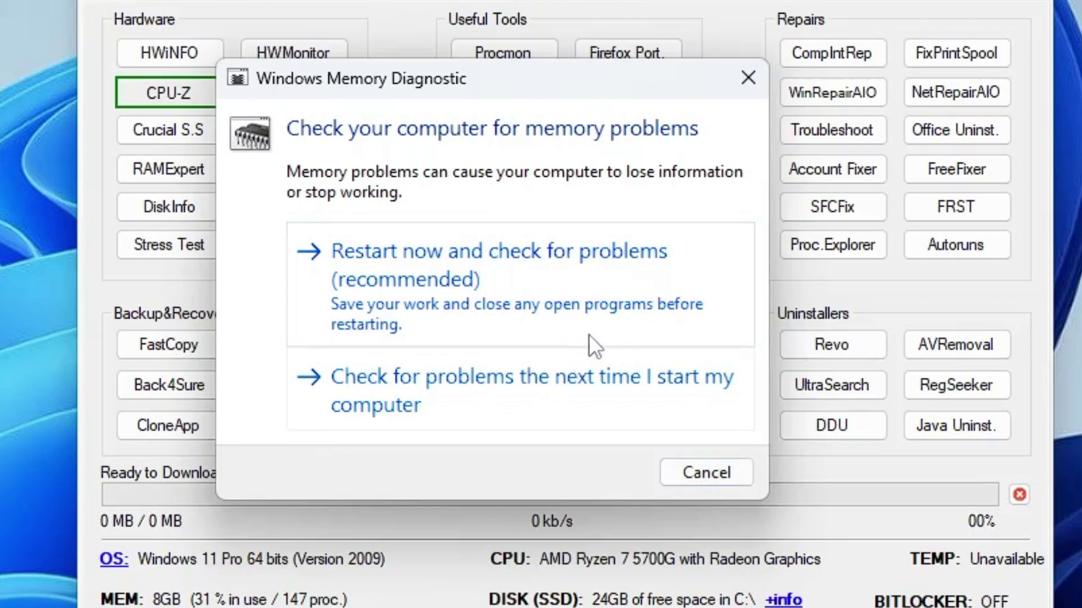
left_click(731, 479)
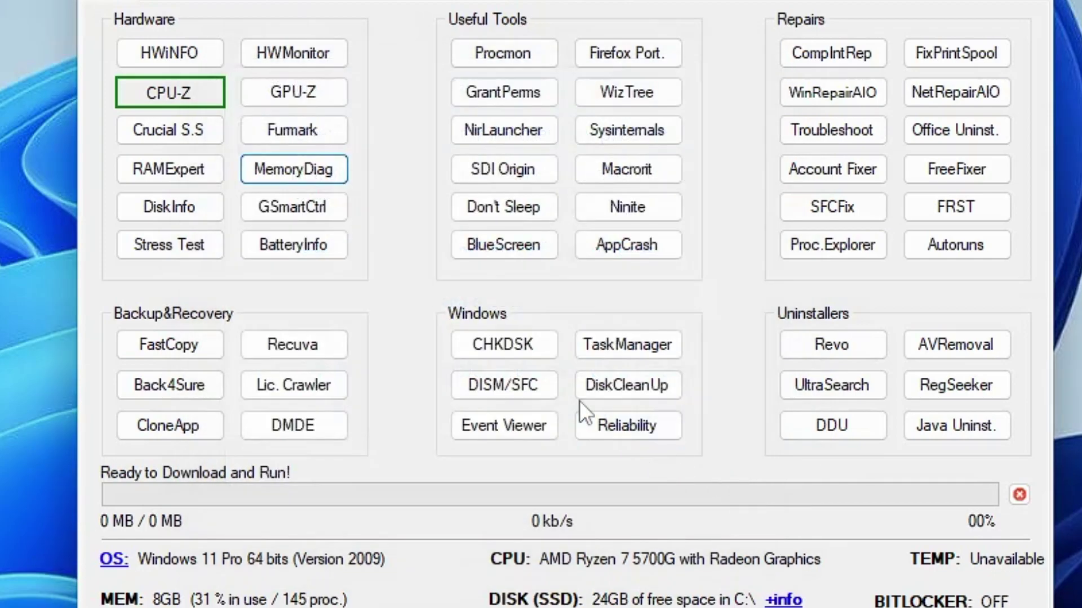
left_click(329, 246)
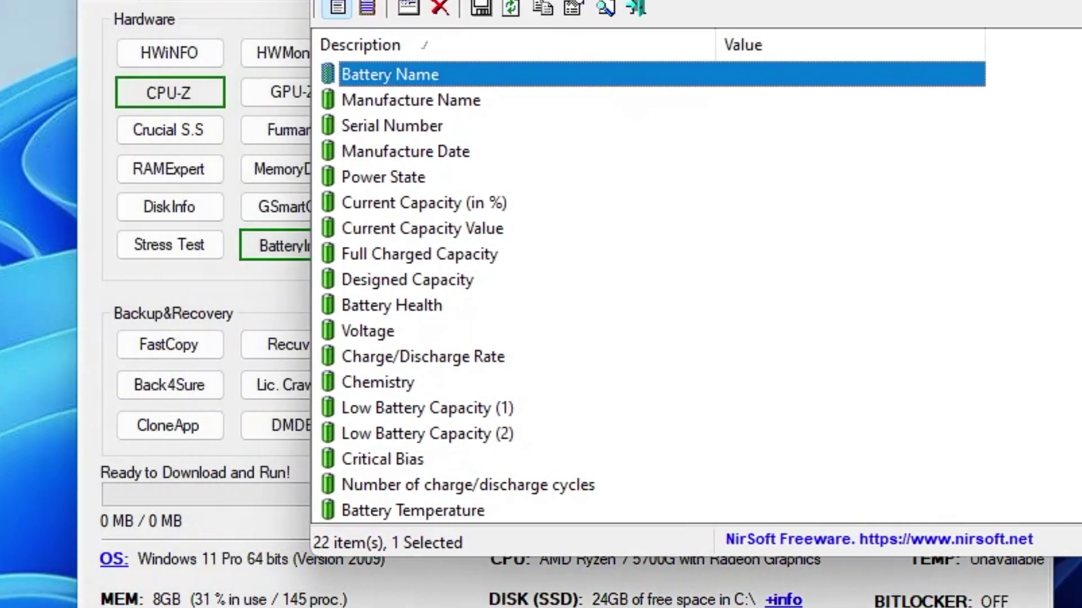
Review Serial Number, Manufacture Name, Power State, Current Capacity and Battery Health, then close BatteryInfo.
left_click(414, 123)
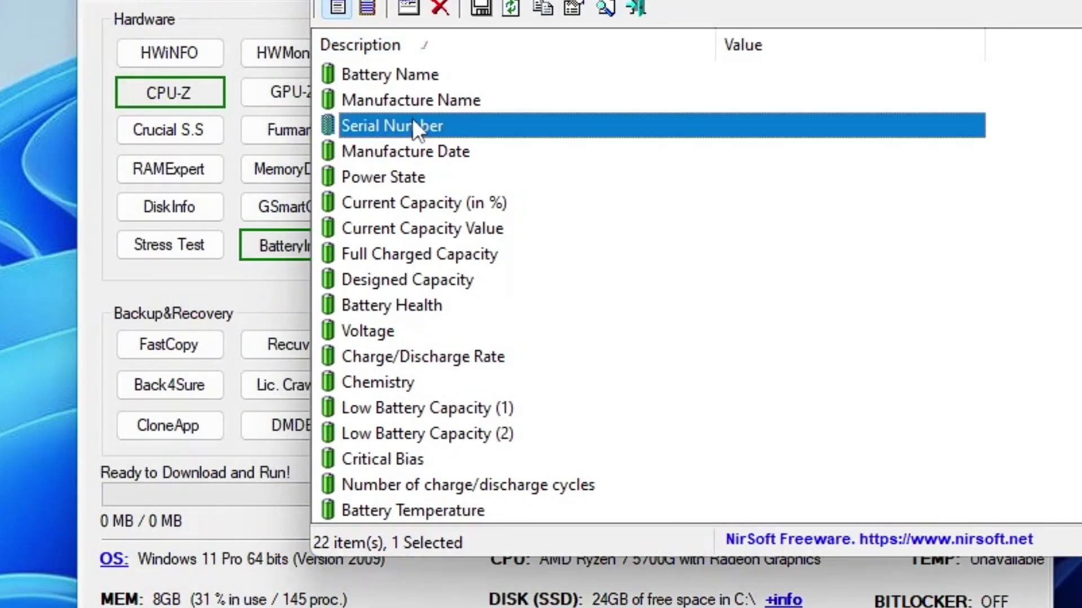
left_click(413, 98)
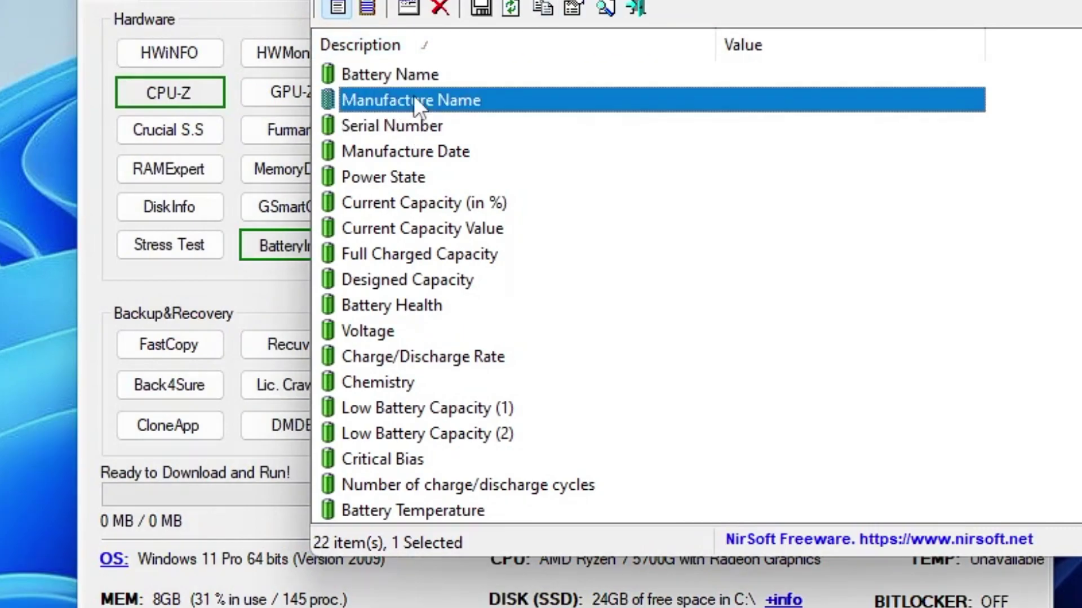
left_click(397, 175)
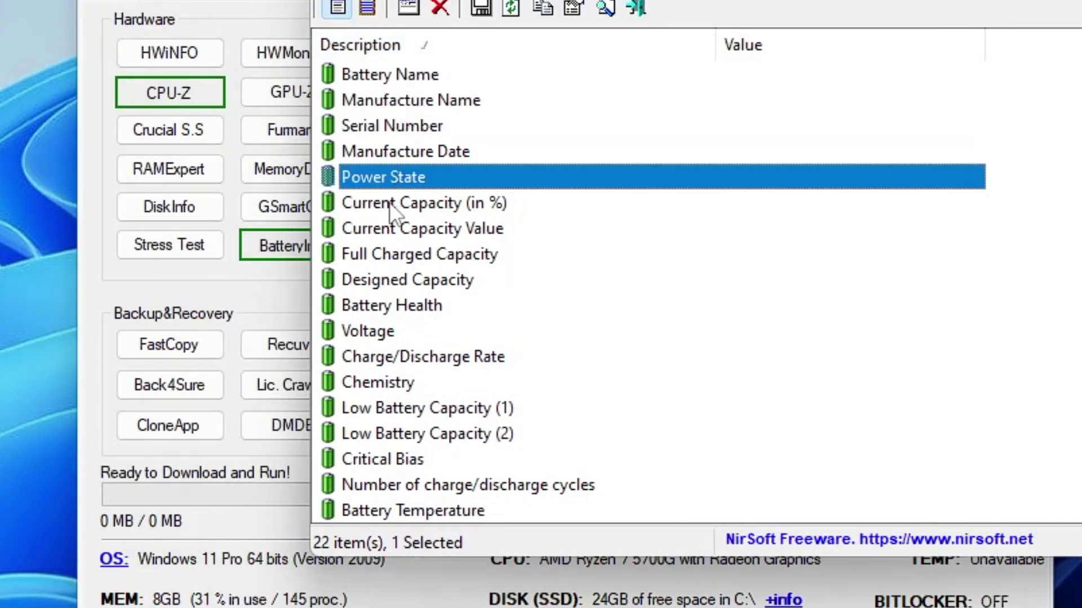
left_click(390, 203)
left_click(390, 306)
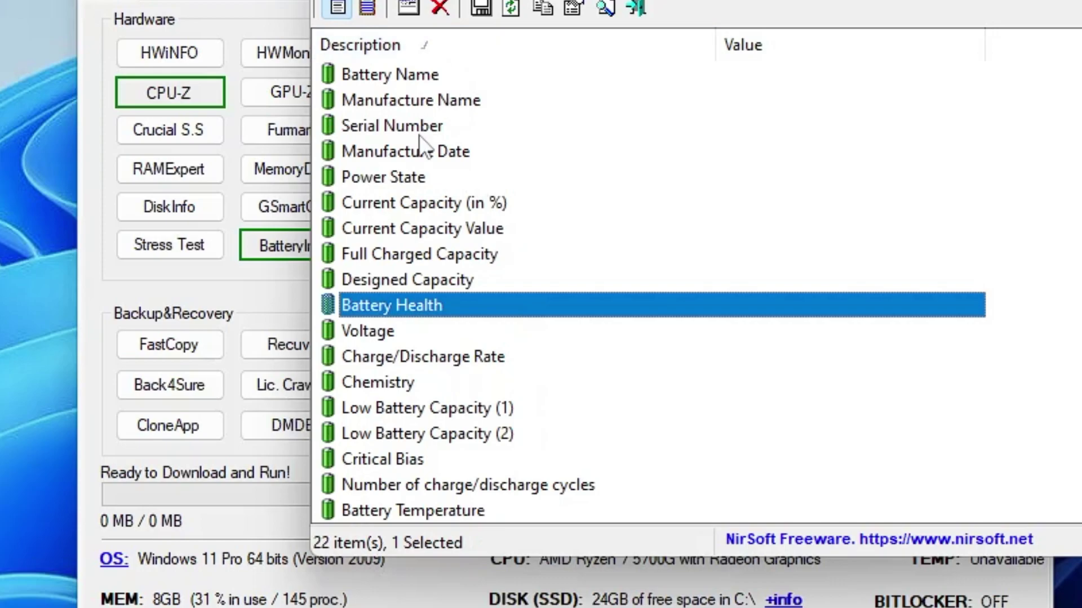
key("alt+F4")
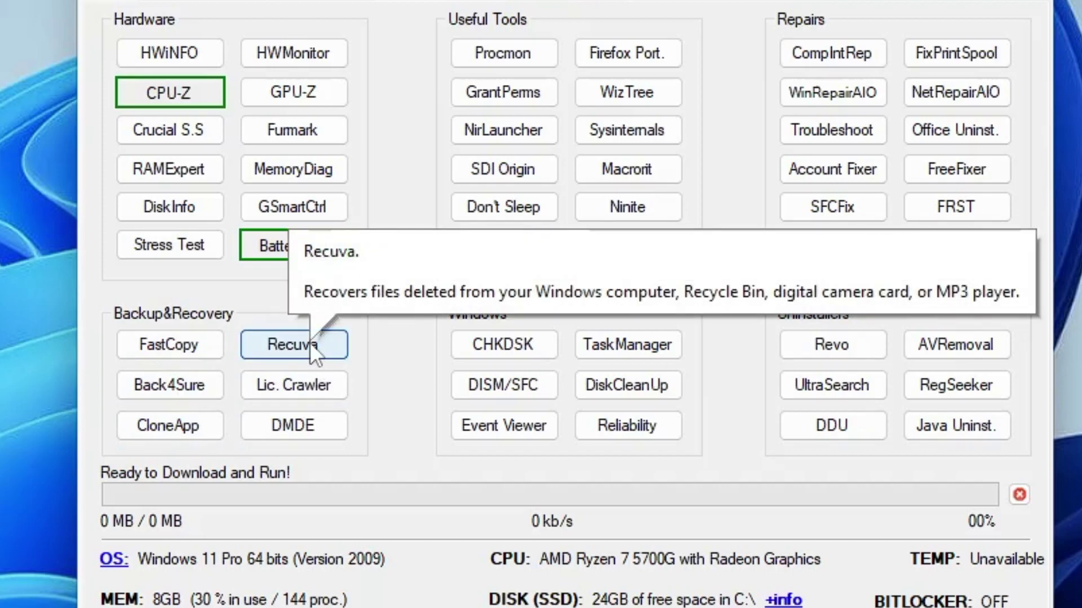
Launch Recuva, decline its new-version offer, and close its welcome wizard.
left_click(310, 342)
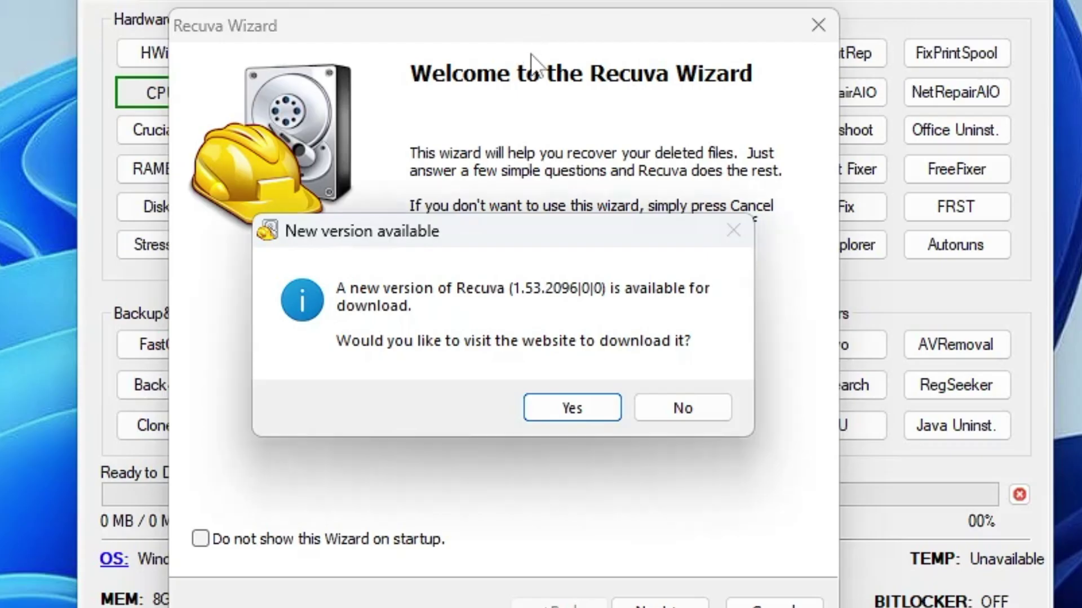
left_click(670, 408)
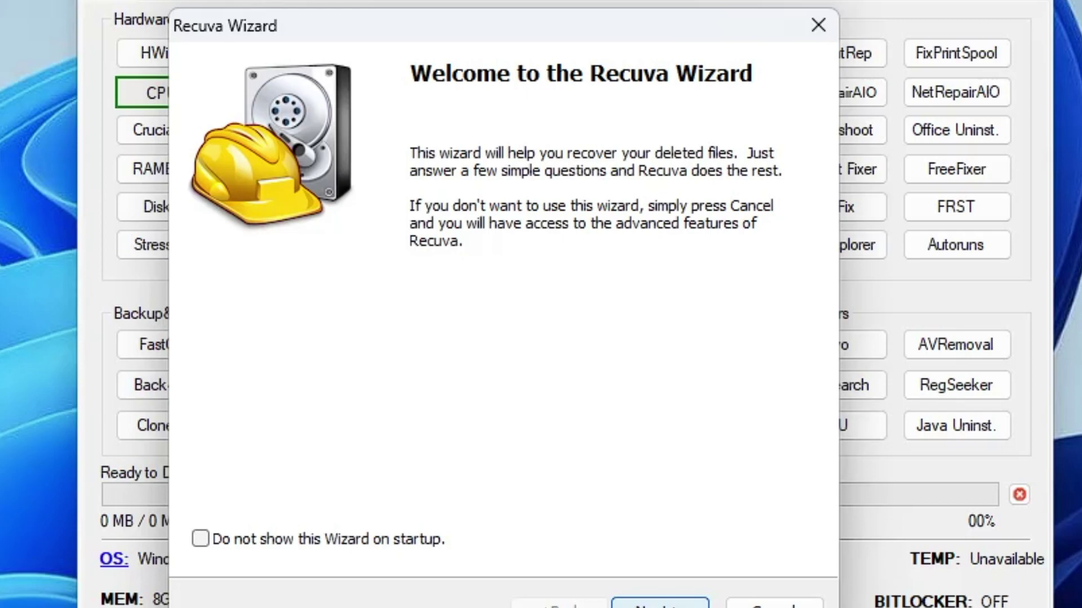
left_click(818, 25)
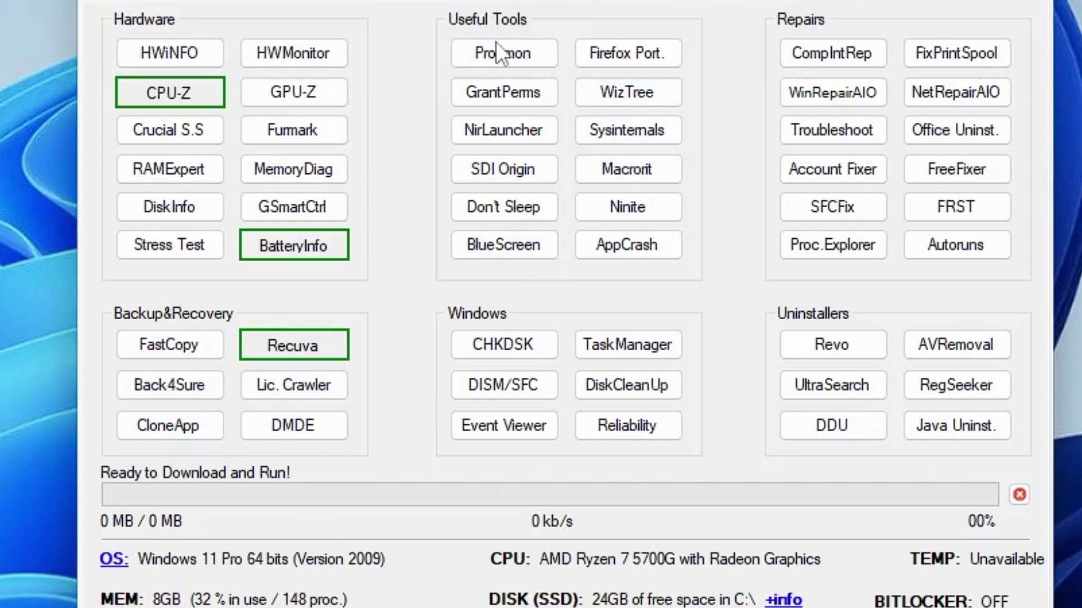
Run Sysinternals and BlueScreenView, then move BlueScreenView aside and minimise it.
left_click(635, 136)
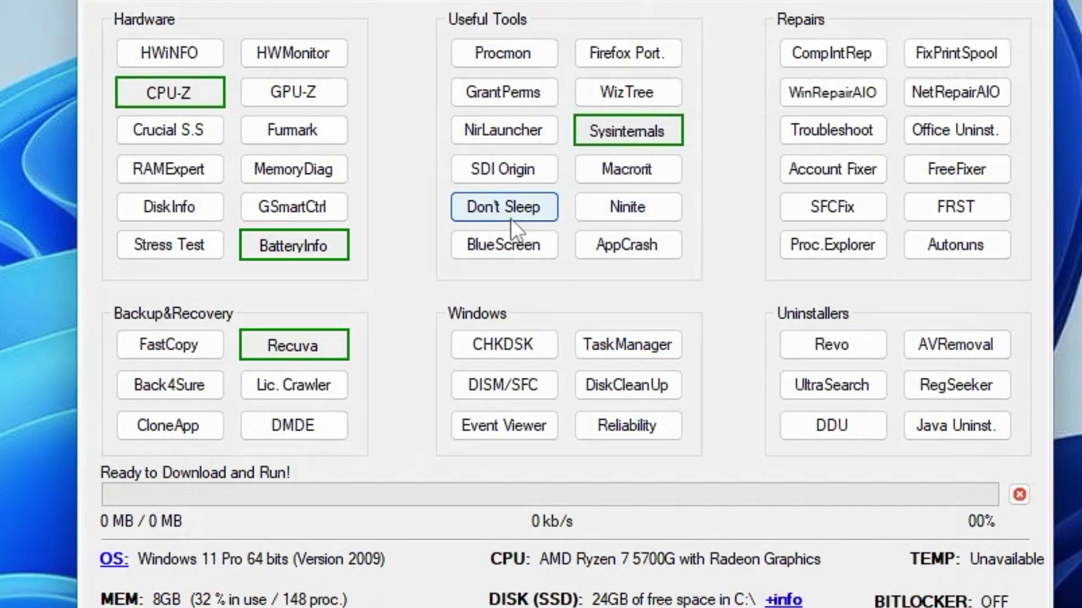
left_click(518, 250)
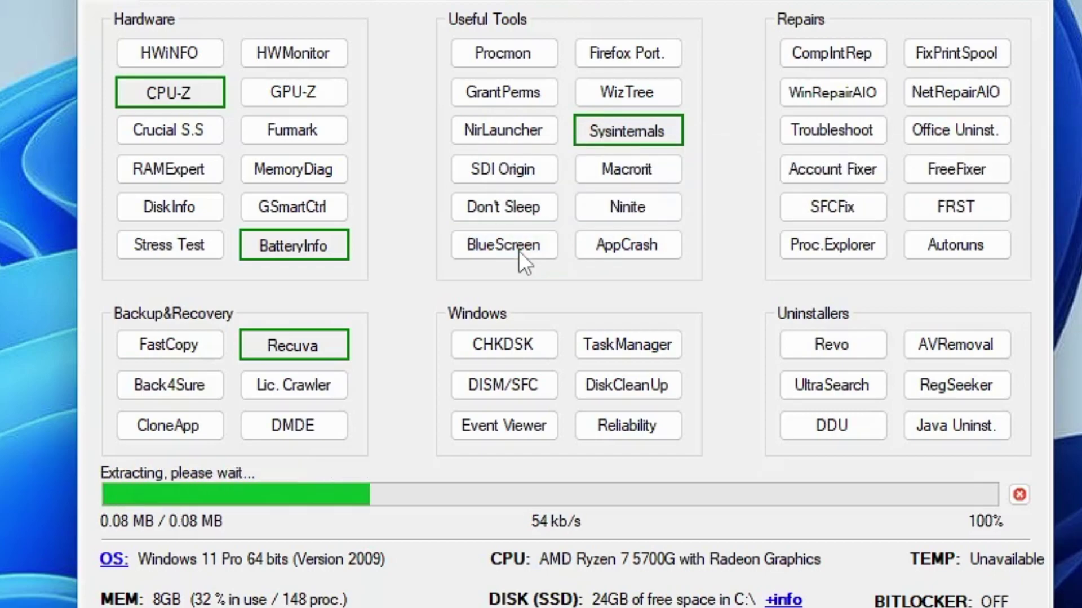
left_click_drag(89, 2, 909, 96)
left_click(1010, 83)
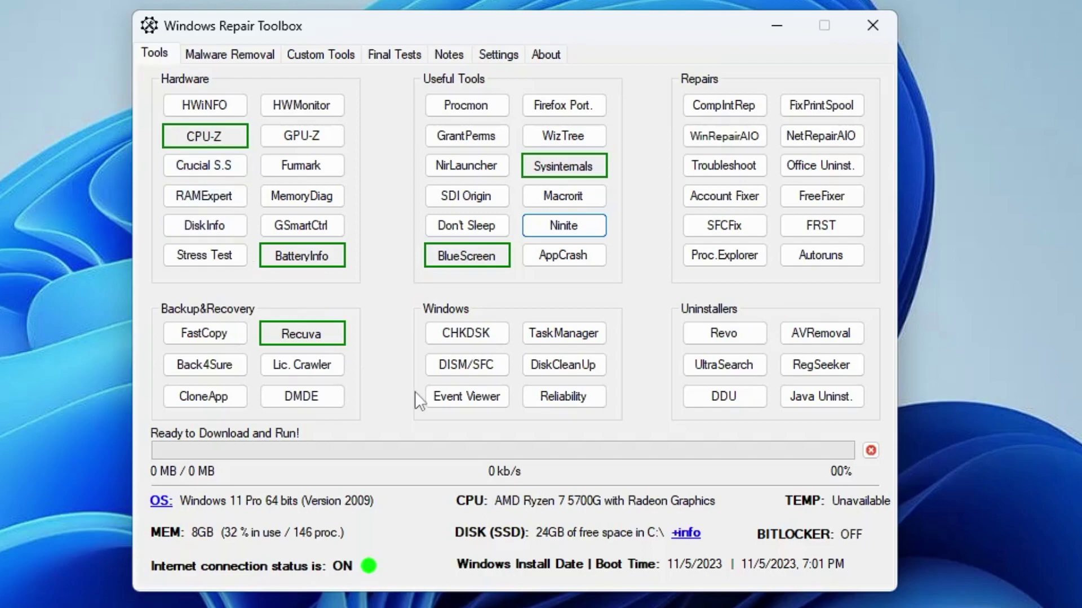
Show the Malware Removal tab's tools.
left_click(237, 59)
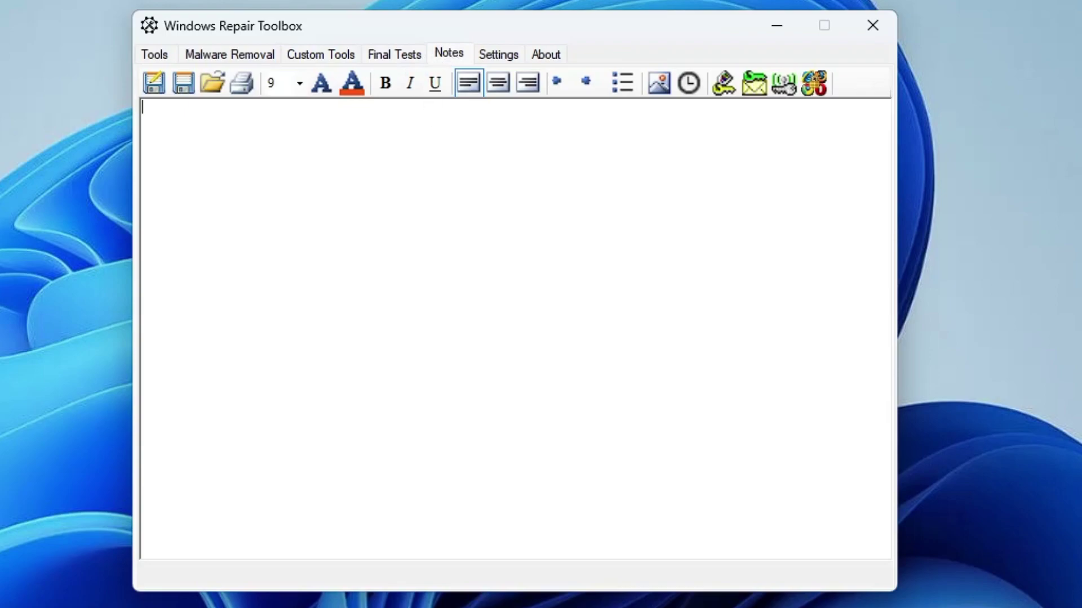
Move the Windows Repair Toolbox window up and to the right.
left_click_drag(407, 22, 565, 2)
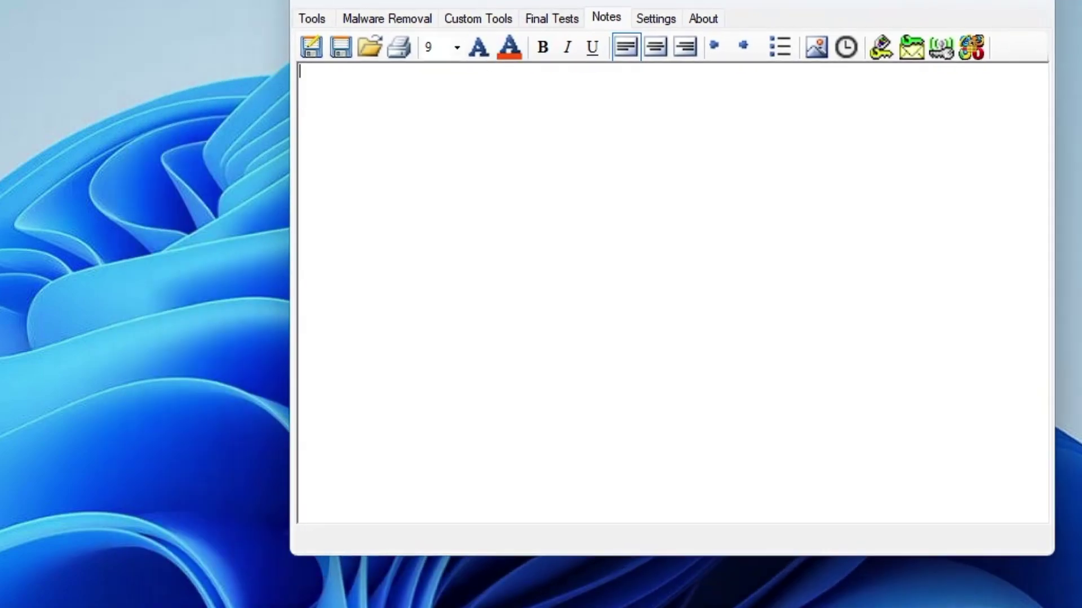